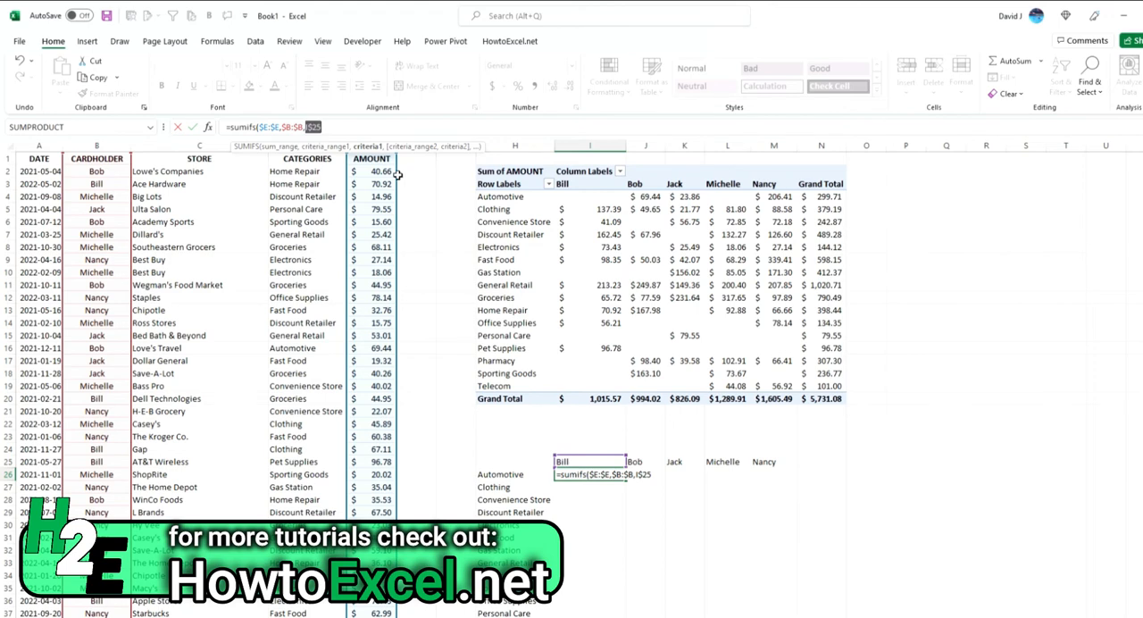
# Step: Add the CATEGORIES column, locked as $D:$D, as the second criteria range of the SUMIFS formula in I26
pyautogui.click(357, 127)
pyautogui.write(',')
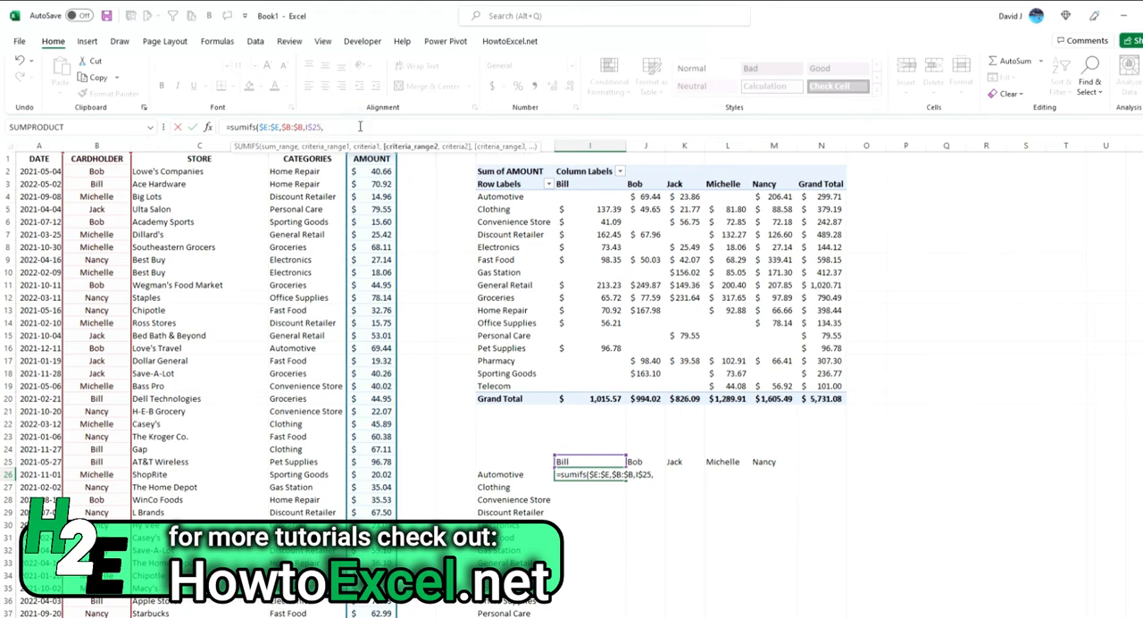
pyautogui.click(295, 138)
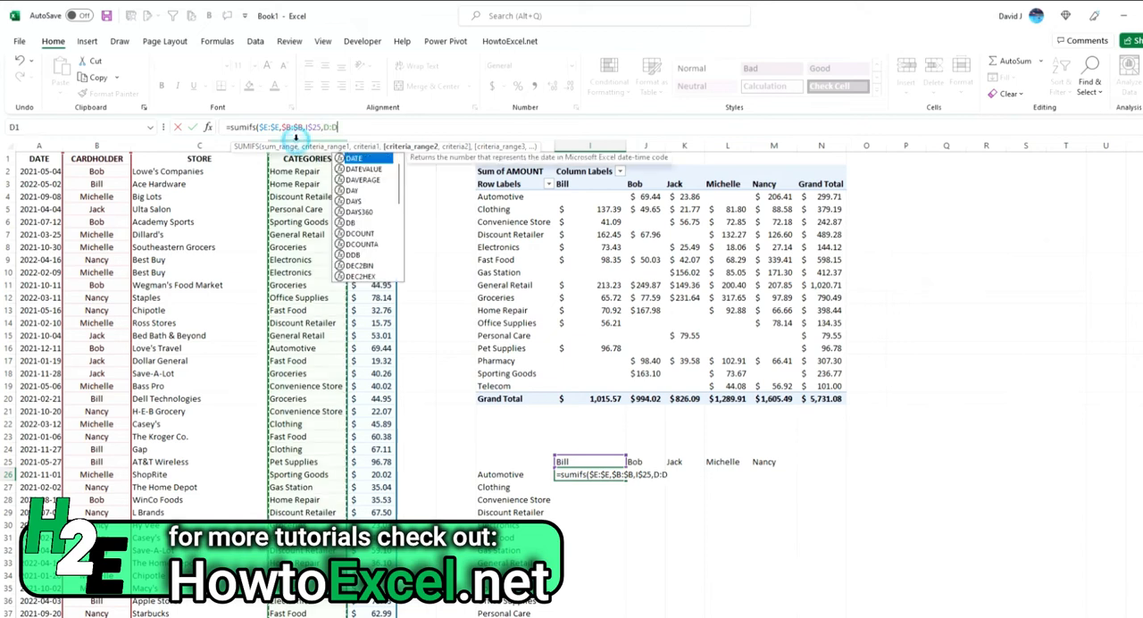
pyautogui.press('F4')
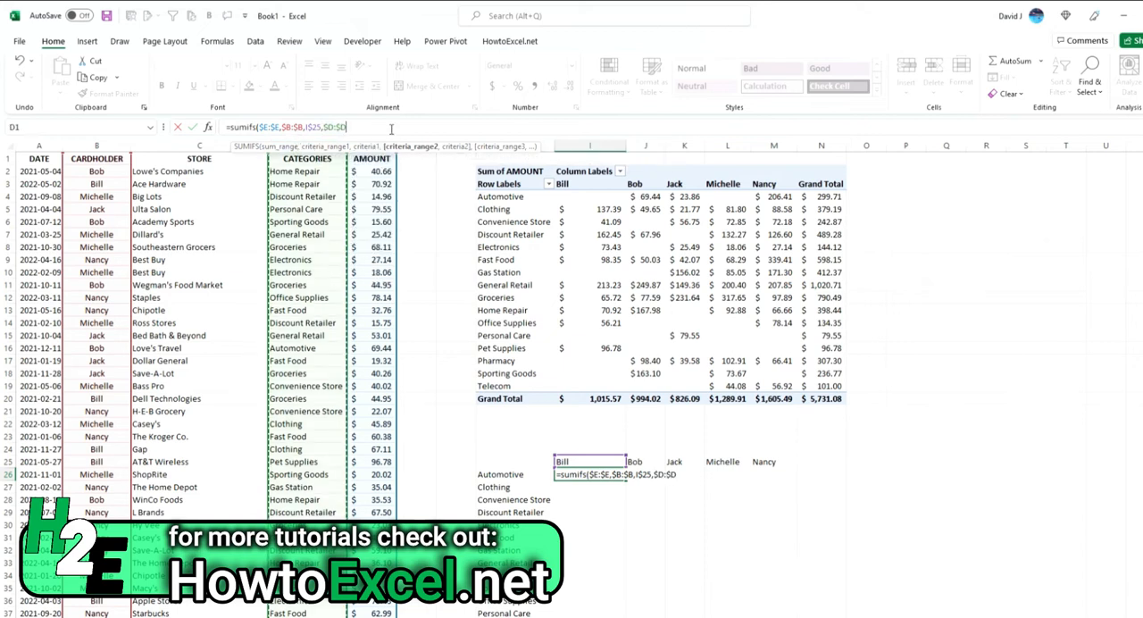
pyautogui.write(',')
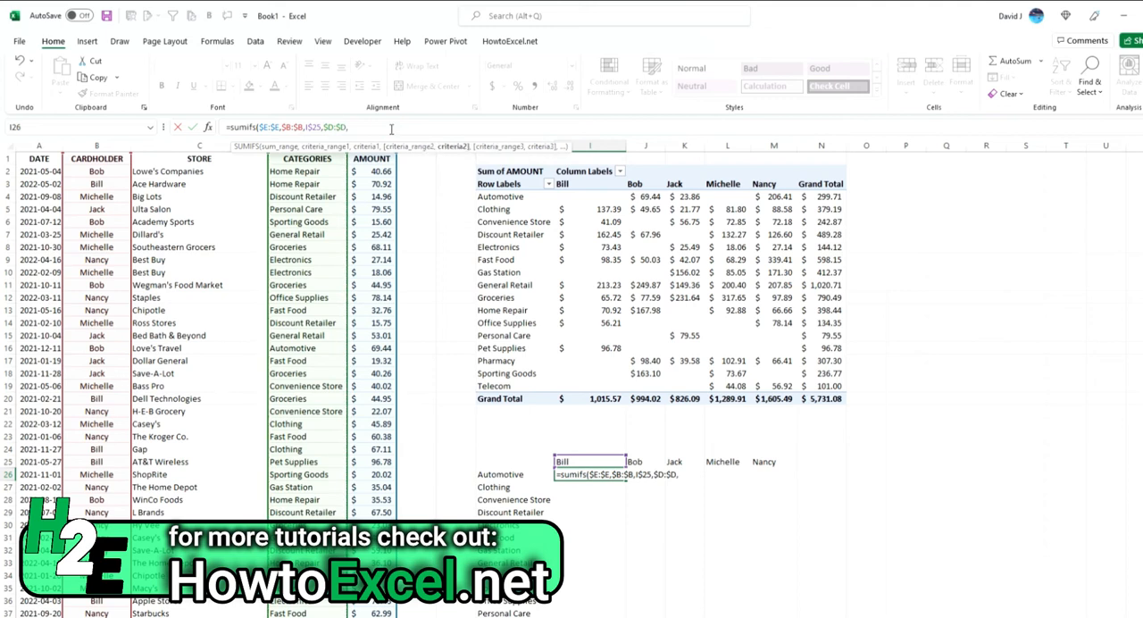
# Step: Complete the SUMIFS formula in I26 with the Automotive label, locked as $H26, as the second criterion
pyautogui.click(529, 476)
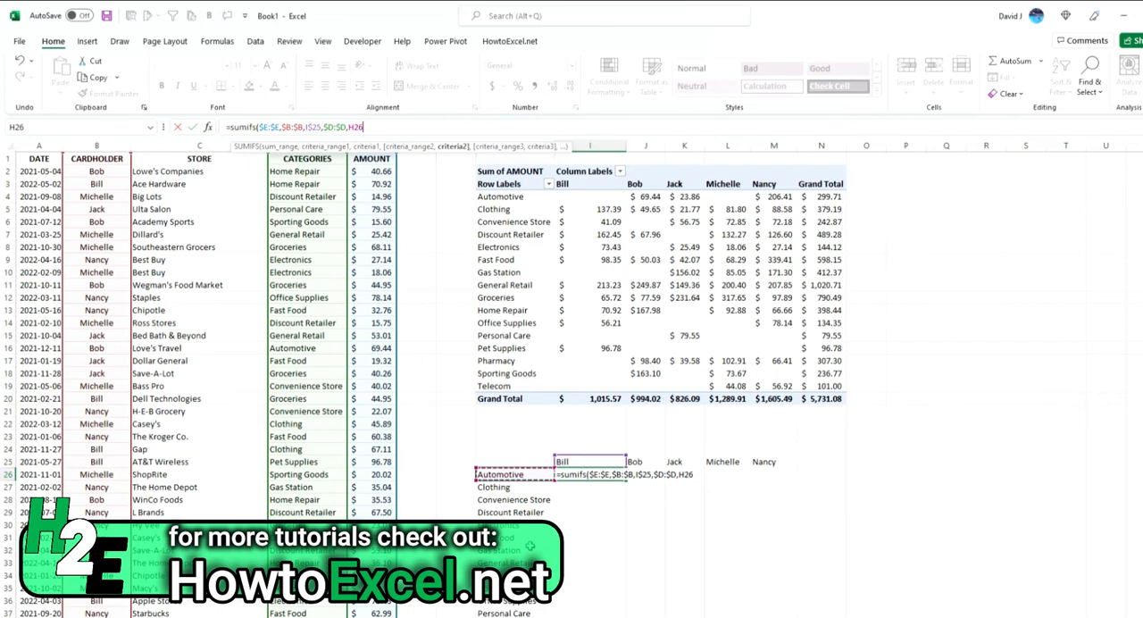
pyautogui.press('F4')
pyautogui.press('F4')
pyautogui.press('F4')
pyautogui.press('F4')
pyautogui.press('F4')
pyautogui.press('F4')
pyautogui.press('F4')
pyautogui.press('F4')
pyautogui.press('F4')
pyautogui.press('F4')
pyautogui.press('F4')
pyautogui.press('F4')
pyautogui.press('F4')
pyautogui.press('F4')
pyautogui.press('F4')
pyautogui.write(')')
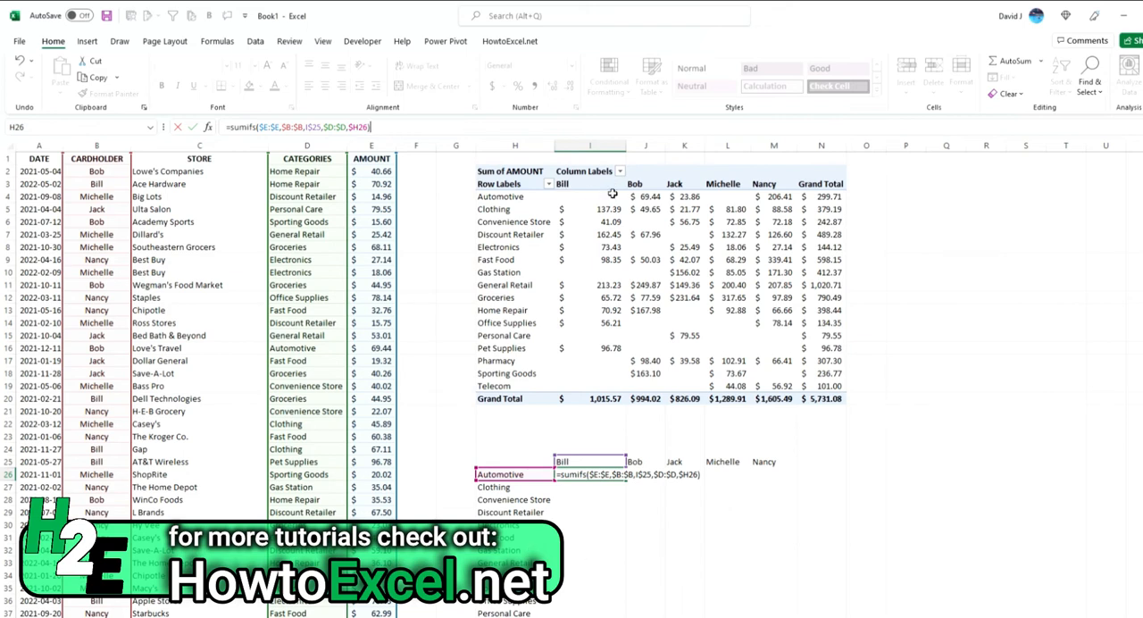
pyautogui.hotkey('ctrl', 'Return')
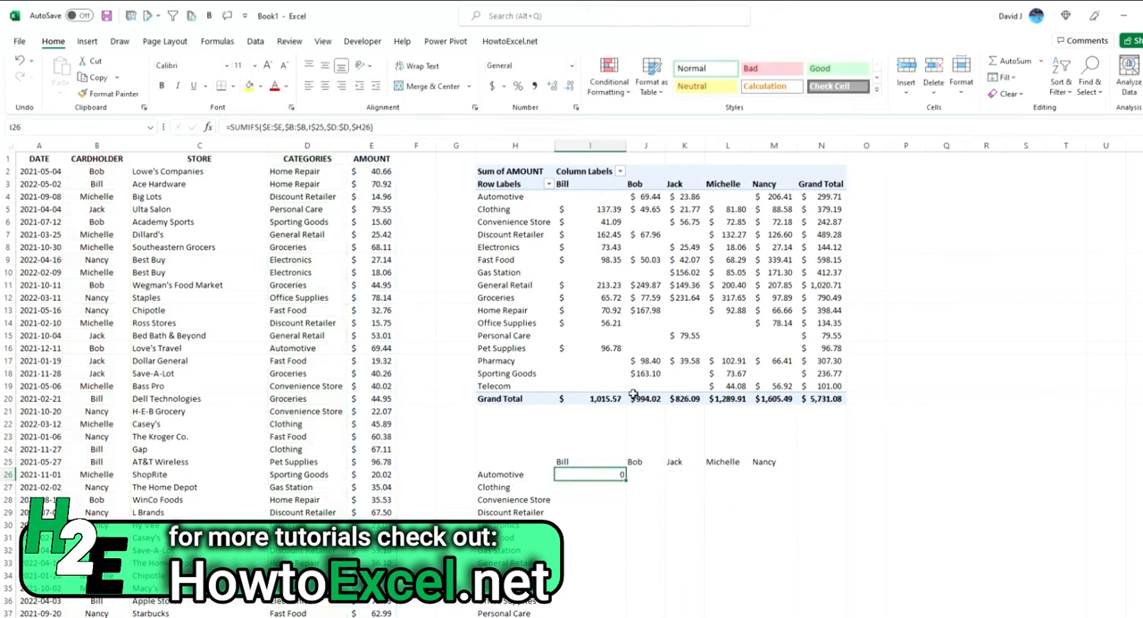
# Step: Apply the dollar accounting format to I26 and fill its formula down to I41
pyautogui.click(493, 85)
pyautogui.scroll(-2, 653, 394)
pyautogui.doubleClick(625, 405)
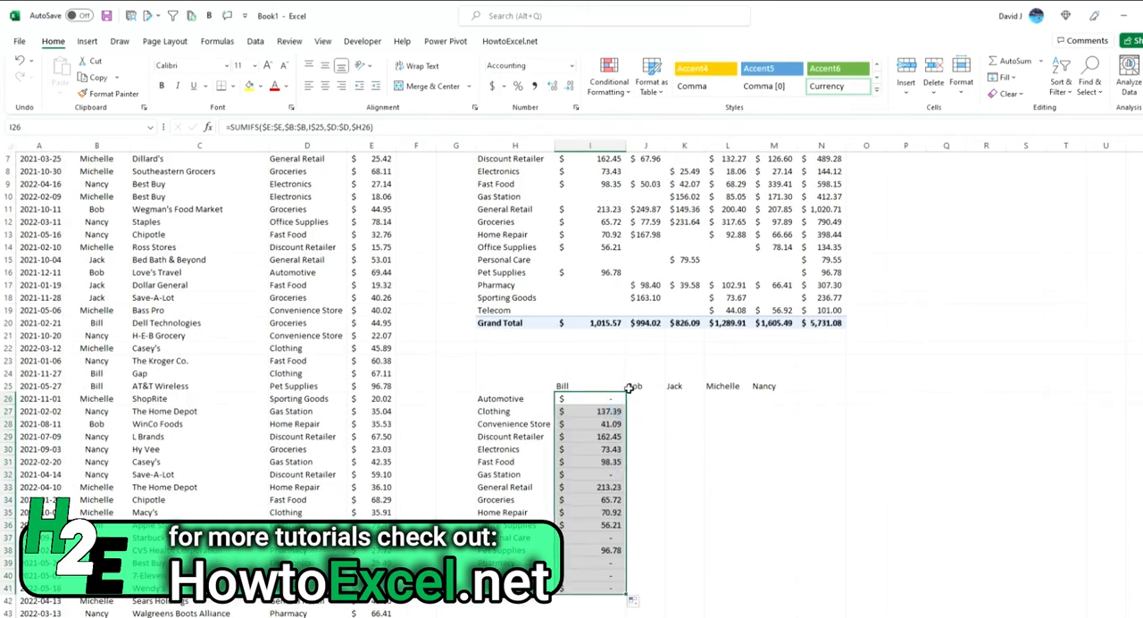
pyautogui.scroll(2, 628, 401)
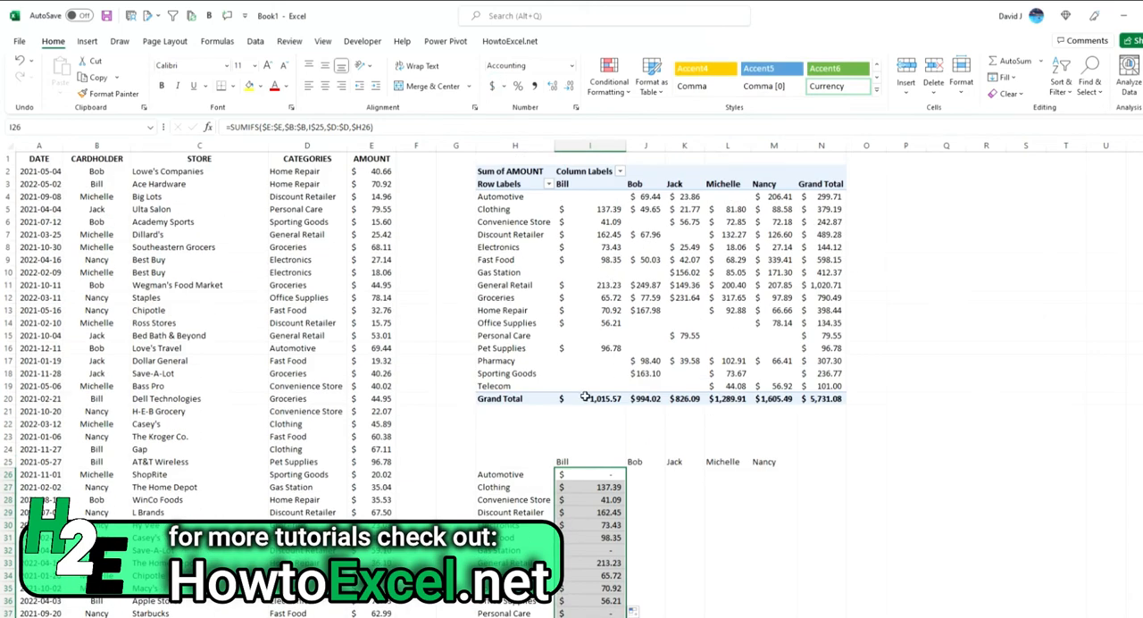
# Step: Label H42 "Grand Total" and sum I26:I41 in I42
pyautogui.scroll(-3, 585, 395)
pyautogui.click(508, 565)
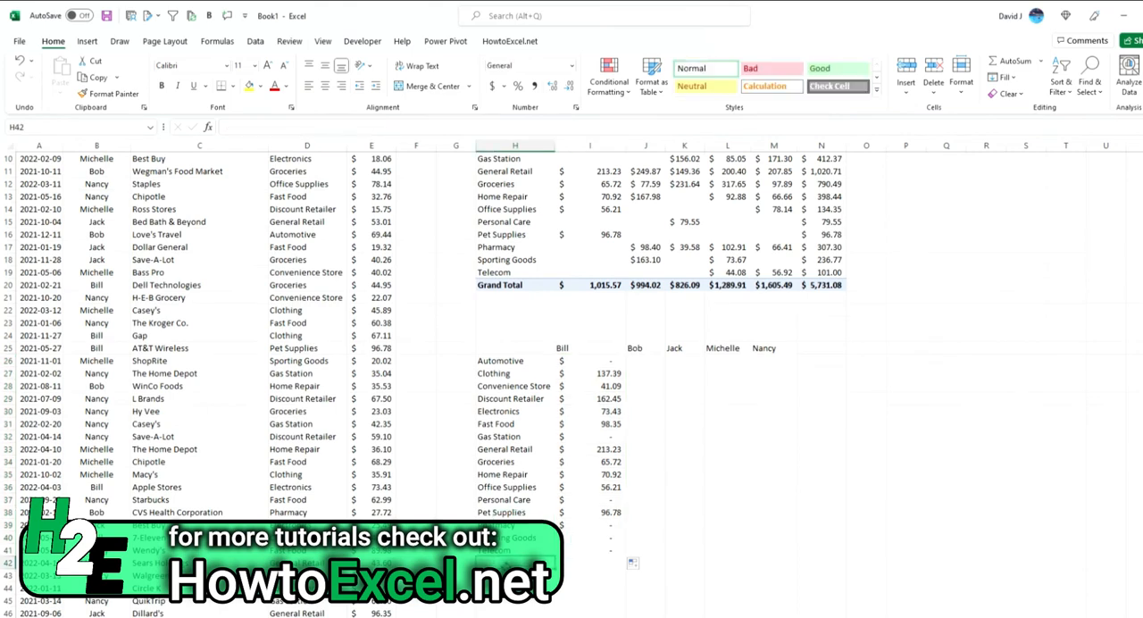
pyautogui.write('Grand Total')
pyautogui.press('Tab')
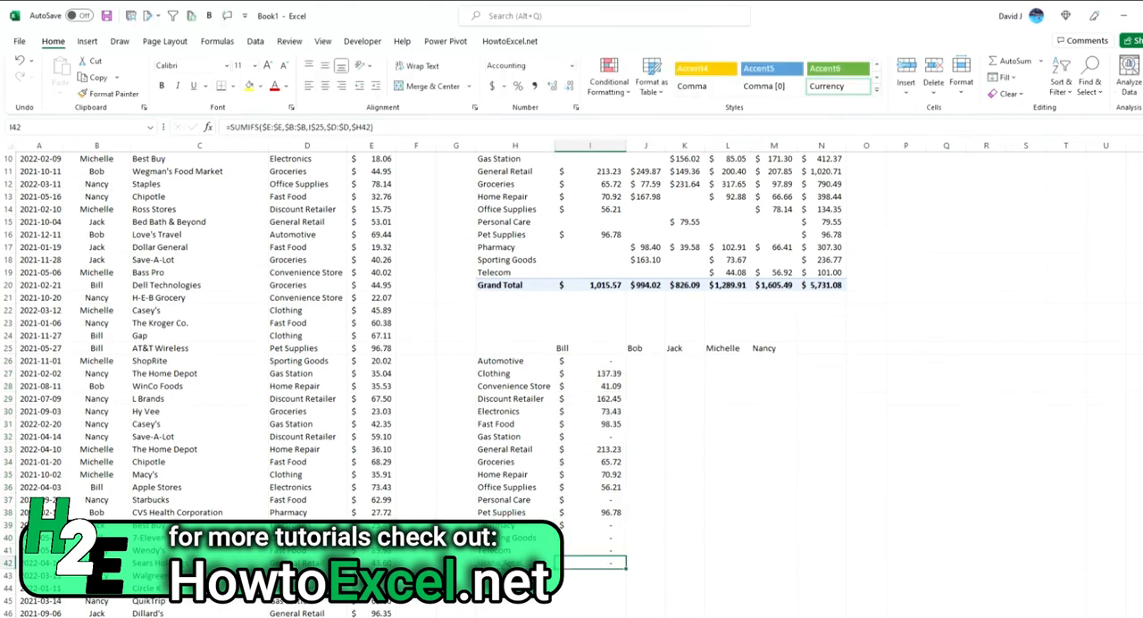
pyautogui.click(1010, 61)
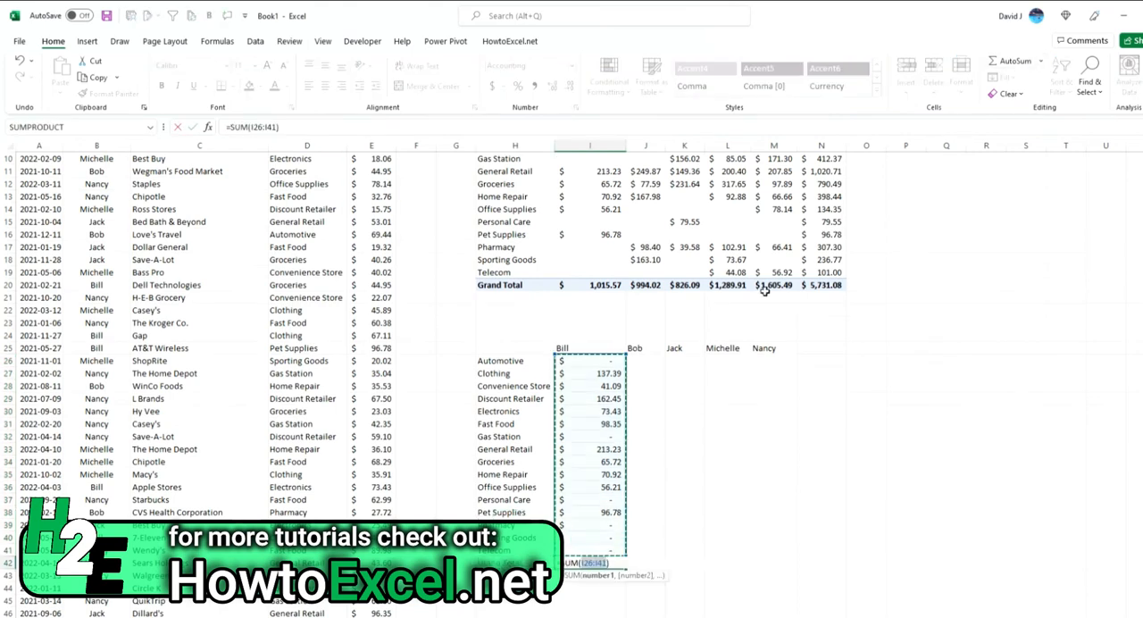
pyautogui.press('Return')
# Step: Fill the formulas in I26:I42 across the remaining cardholder columns to column M
pyautogui.press('Up')
pyautogui.press('Right')
pyautogui.moveTo(610, 363); pyautogui.dragTo(610, 573)
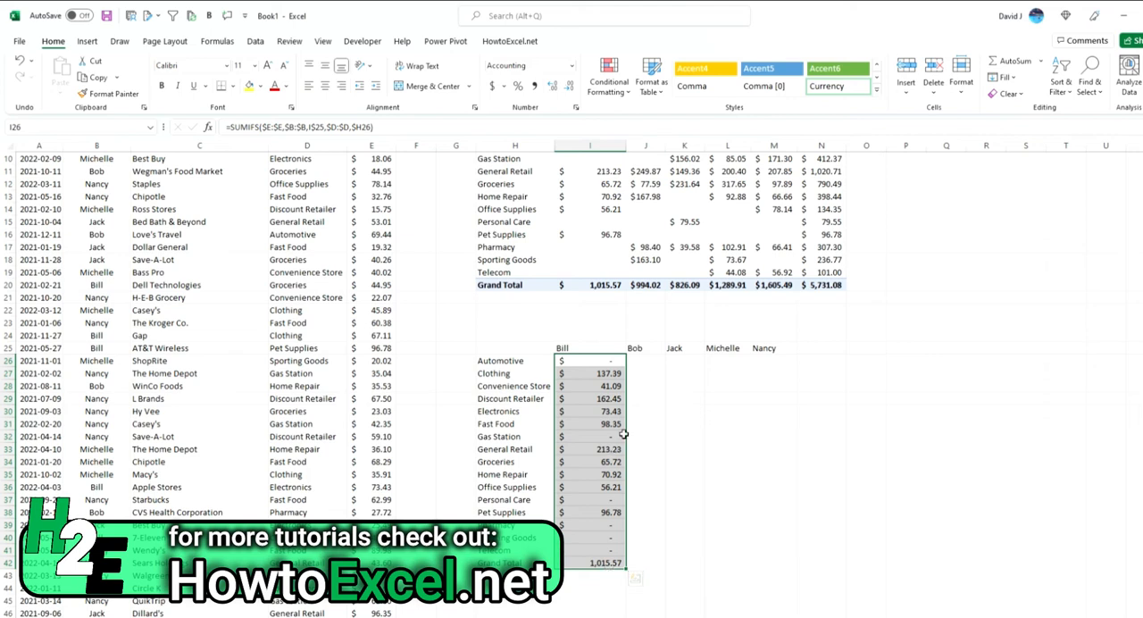
pyautogui.moveTo(627, 568); pyautogui.dragTo(795, 566)
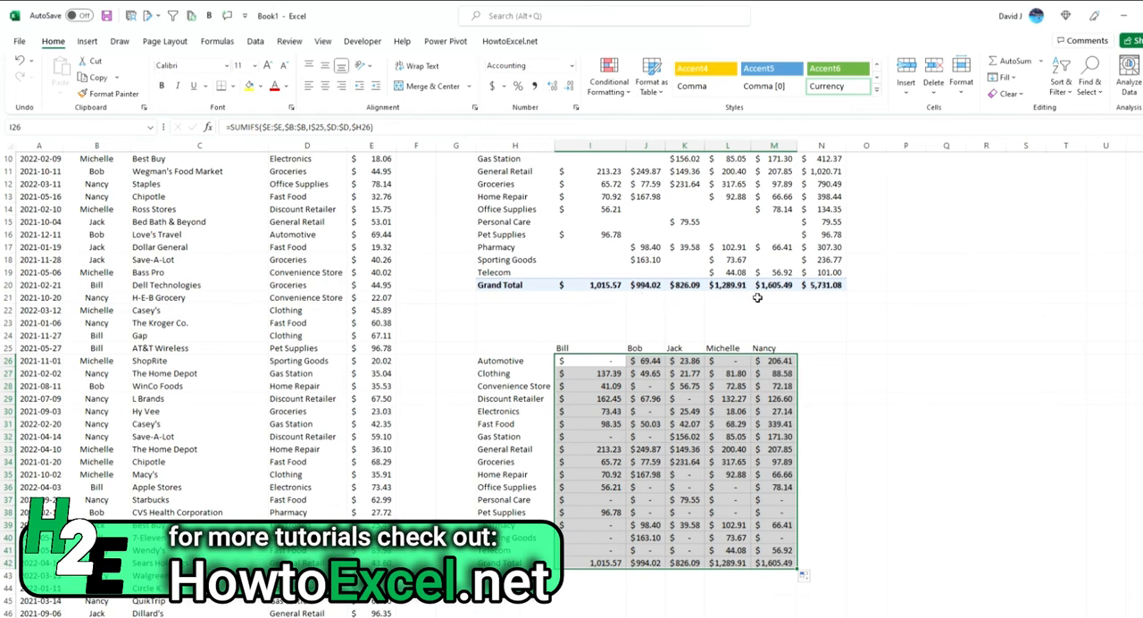
# Step: Add a "Grand Total" heading in N25 and sum I26:M26 in N26
pyautogui.click(817, 351)
pyautogui.scroll(3, 948, 320)
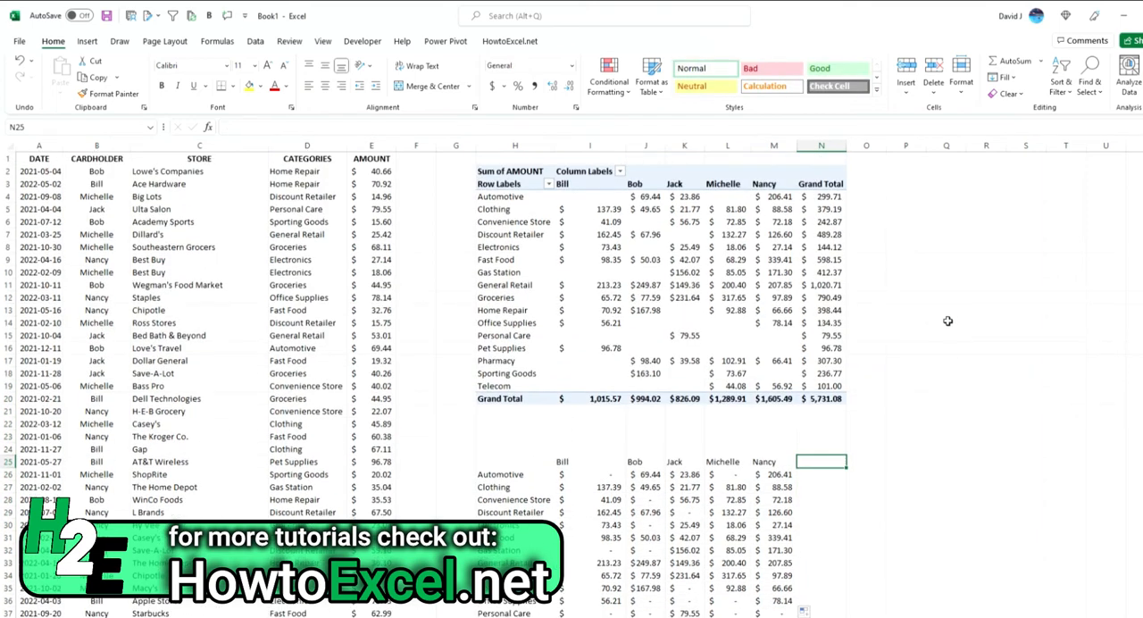
pyautogui.write('Grand Total')
pyautogui.press('Return')
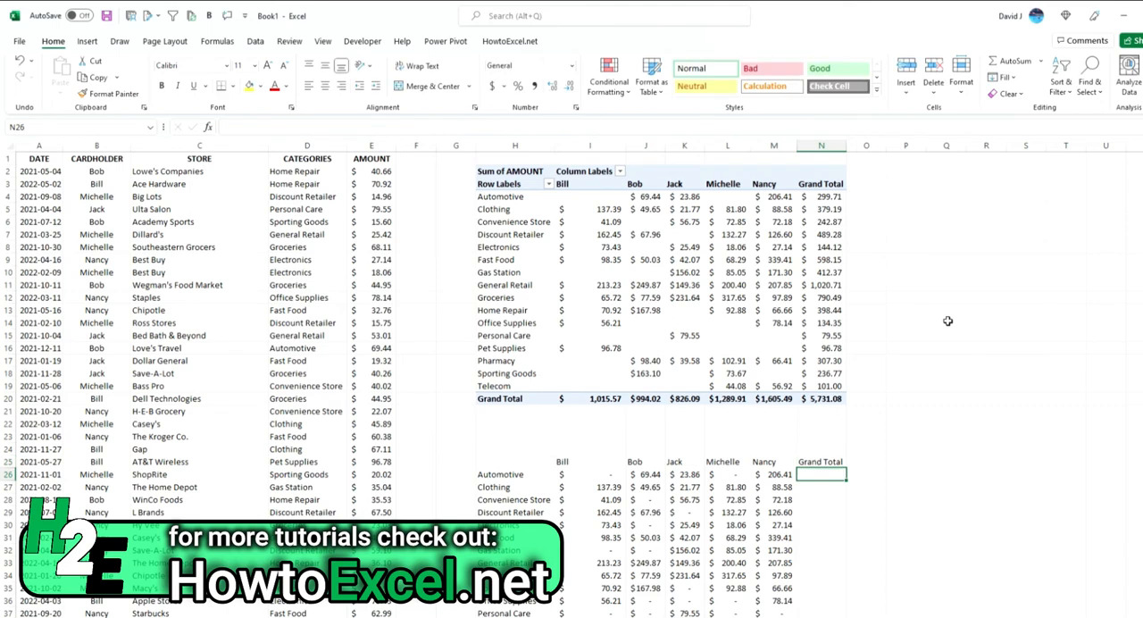
pyautogui.write('=sum(')
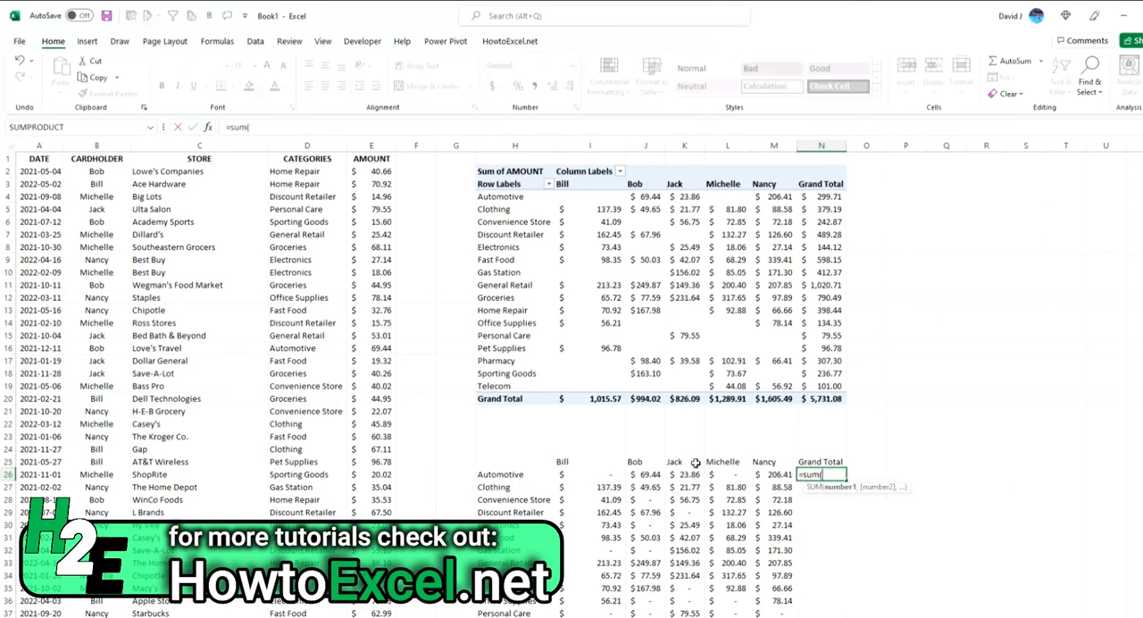
pyautogui.moveTo(615, 474); pyautogui.dragTo(773, 474)
pyautogui.press('Return')
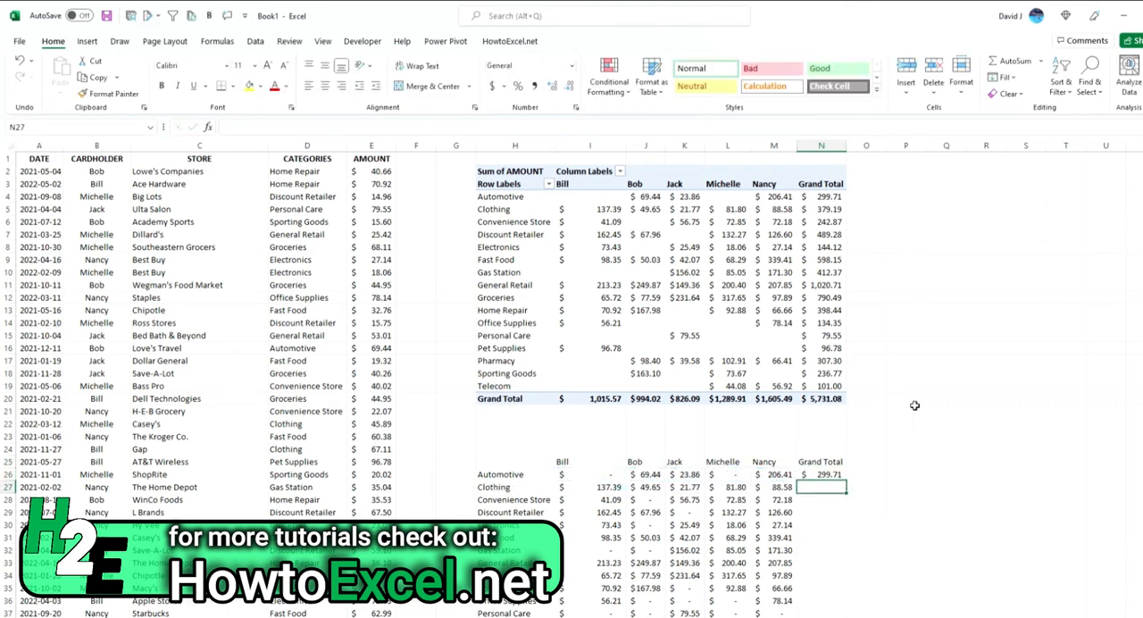
# Step: Fill the row total formula from N26 down through the Grand Total row, N42
pyautogui.scroll(-2, 888, 303)
pyautogui.click(826, 399)
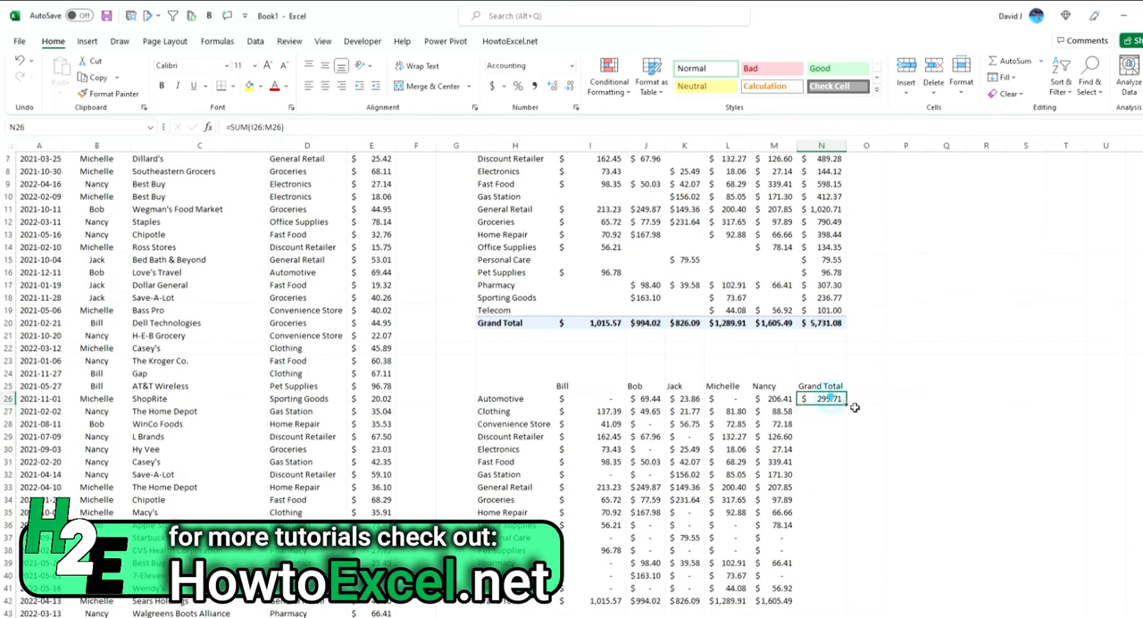
pyautogui.doubleClick(847, 405)
pyautogui.scroll(-1, 848, 536)
pyautogui.click(845, 553)
pyautogui.moveTo(848, 556); pyautogui.dragTo(847, 569)
pyautogui.click(905, 474)
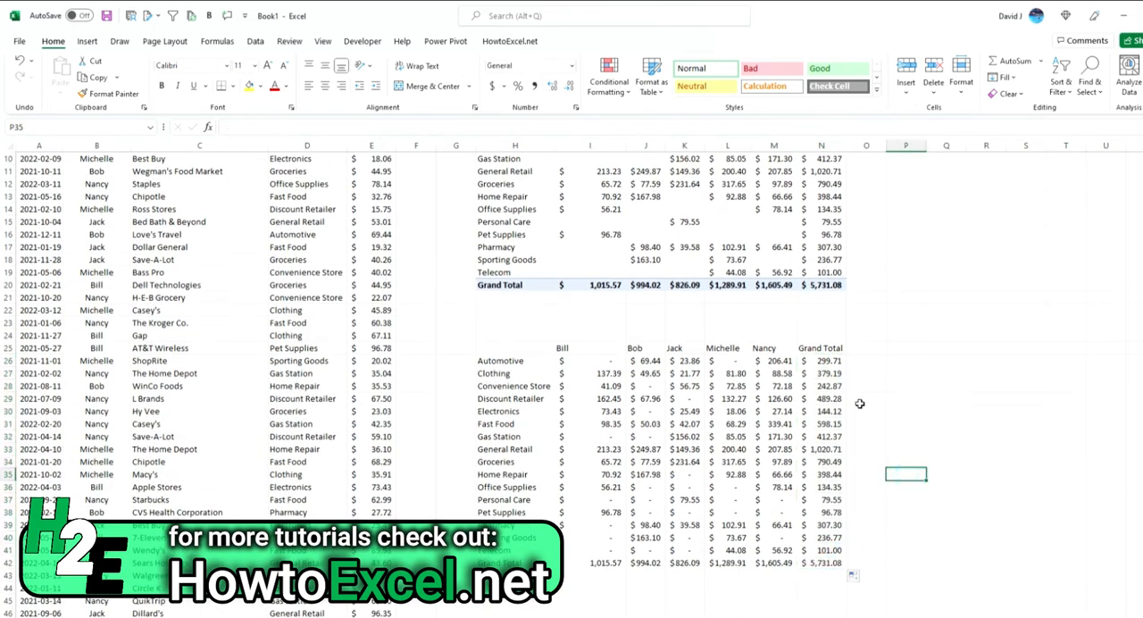
# Step: Compare the formula table's totals with the matching Grand Total values in the PivotTable above
pyautogui.moveTo(831, 363); pyautogui.dragTo(612, 563)
pyautogui.keyDown('ctrl'); pyautogui.click(774, 562); pyautogui.keyUp('ctrl')
pyautogui.scroll(3, 769, 425)
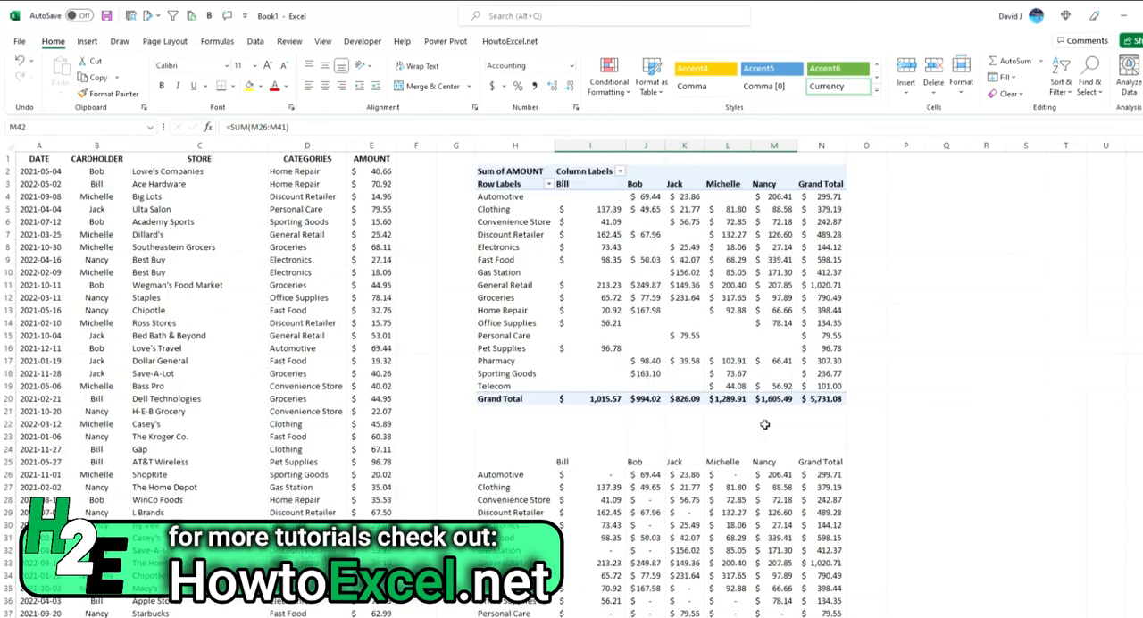
pyautogui.click(831, 209)
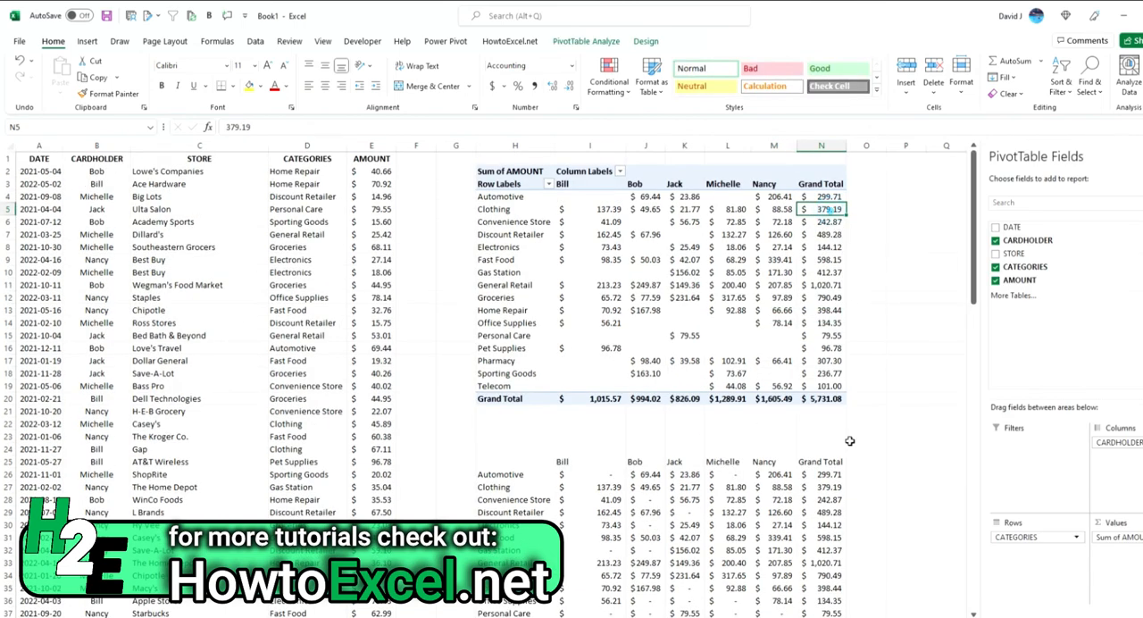
pyautogui.click(836, 488)
pyautogui.click(837, 499)
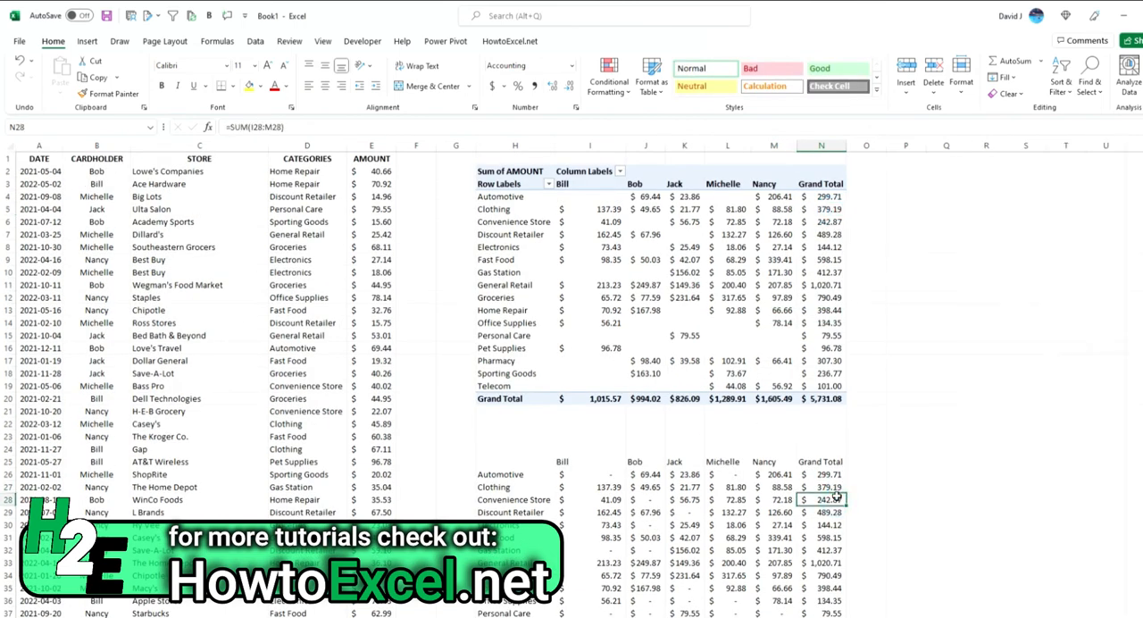
pyautogui.click(832, 222)
pyautogui.click(826, 285)
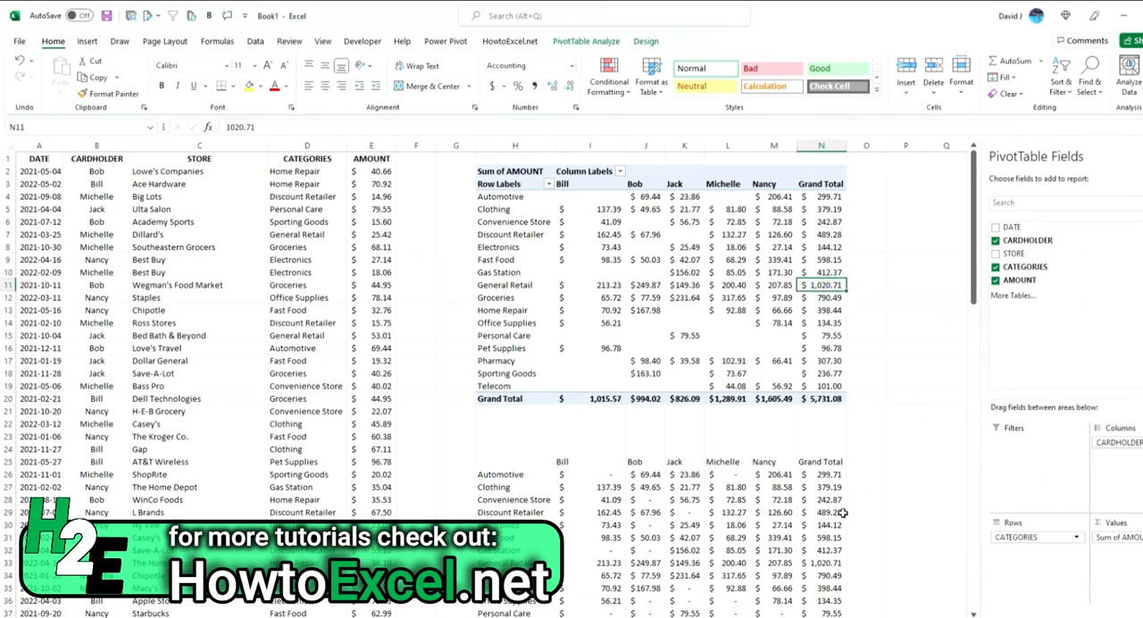
pyautogui.click(835, 564)
pyautogui.click(945, 474)
# Step: Examine the SUMIFS formulas in I26 and J26 and how the formula table compares with the PivotTable
pyautogui.scroll(-2, 898, 415)
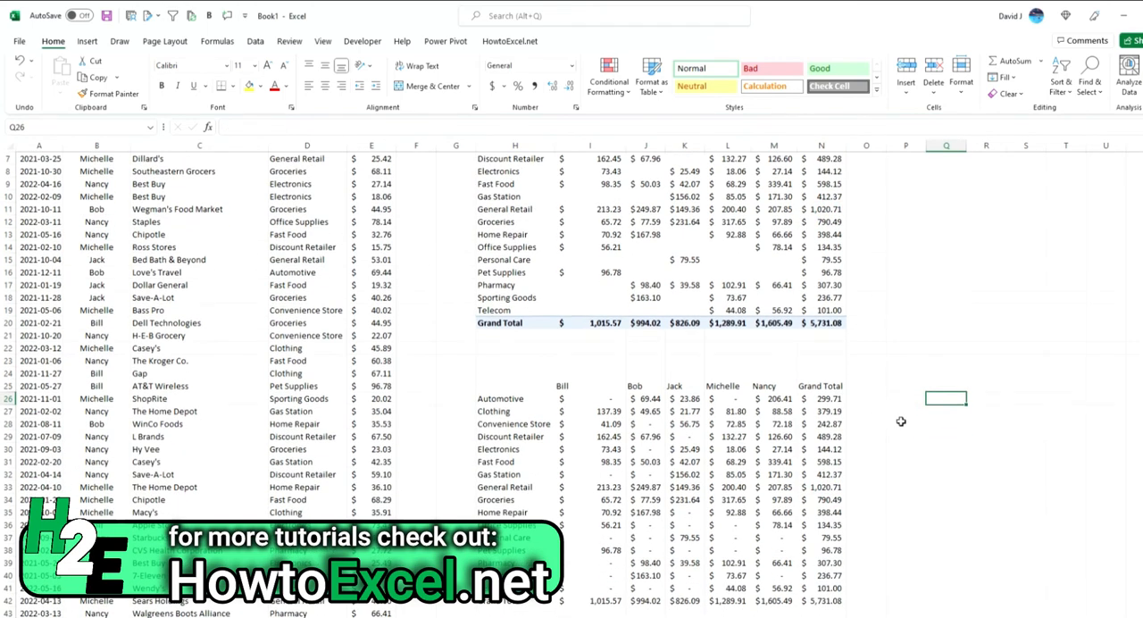
pyautogui.click(590, 399)
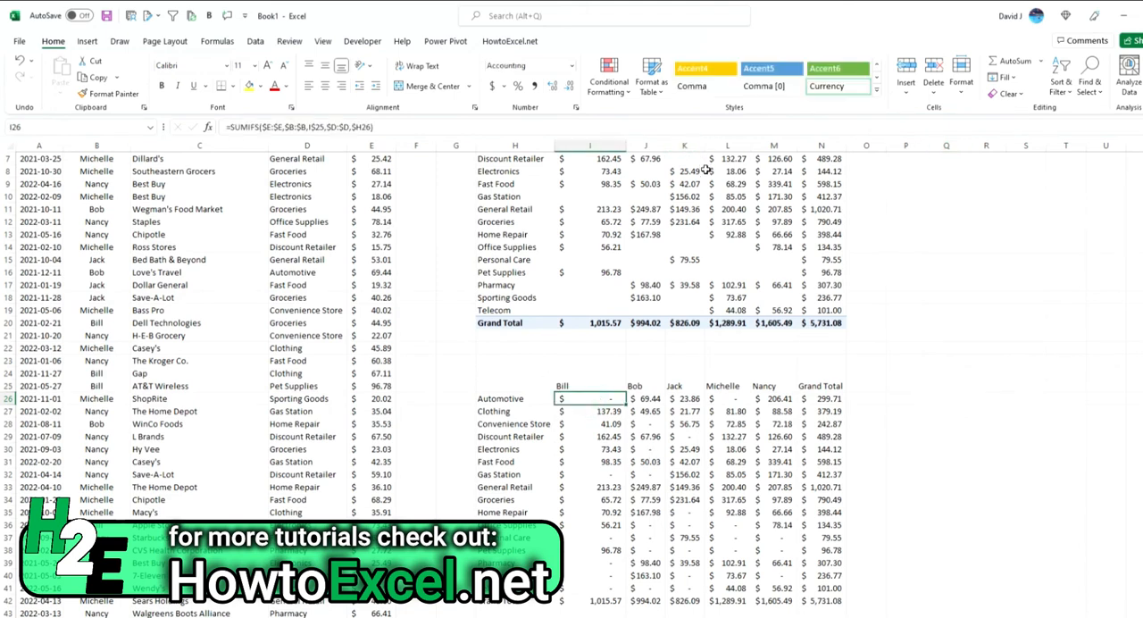
pyautogui.moveTo(706, 169)
pyautogui.scroll(2, 739, 366)
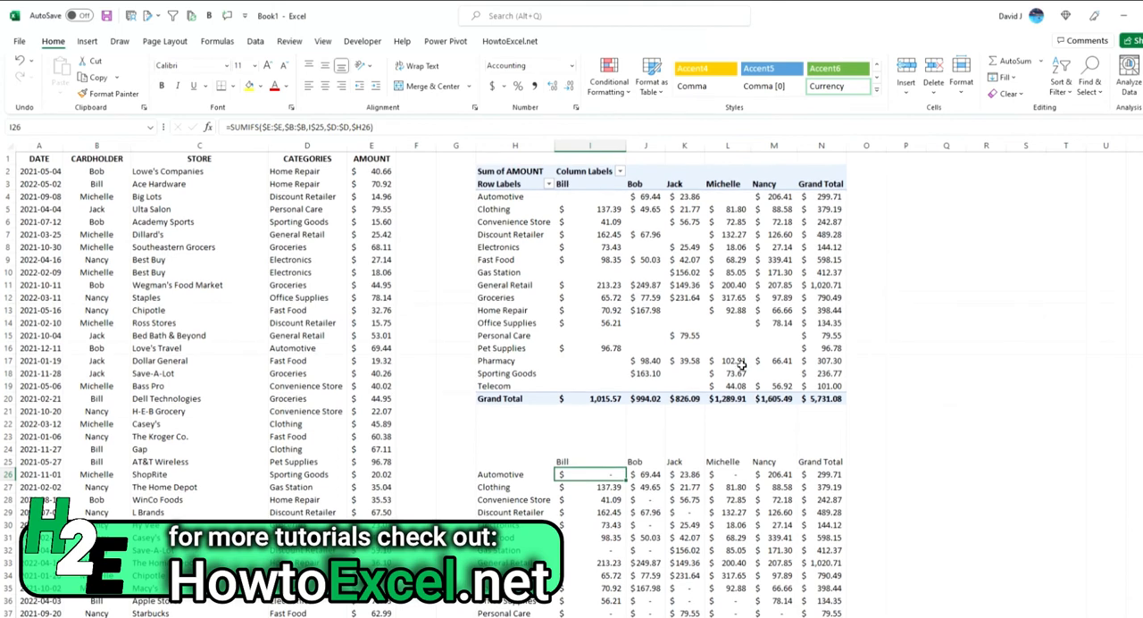
pyautogui.moveTo(741, 366)
pyautogui.scroll(-1, 728, 284)
pyautogui.scroll(-2, 728, 284)
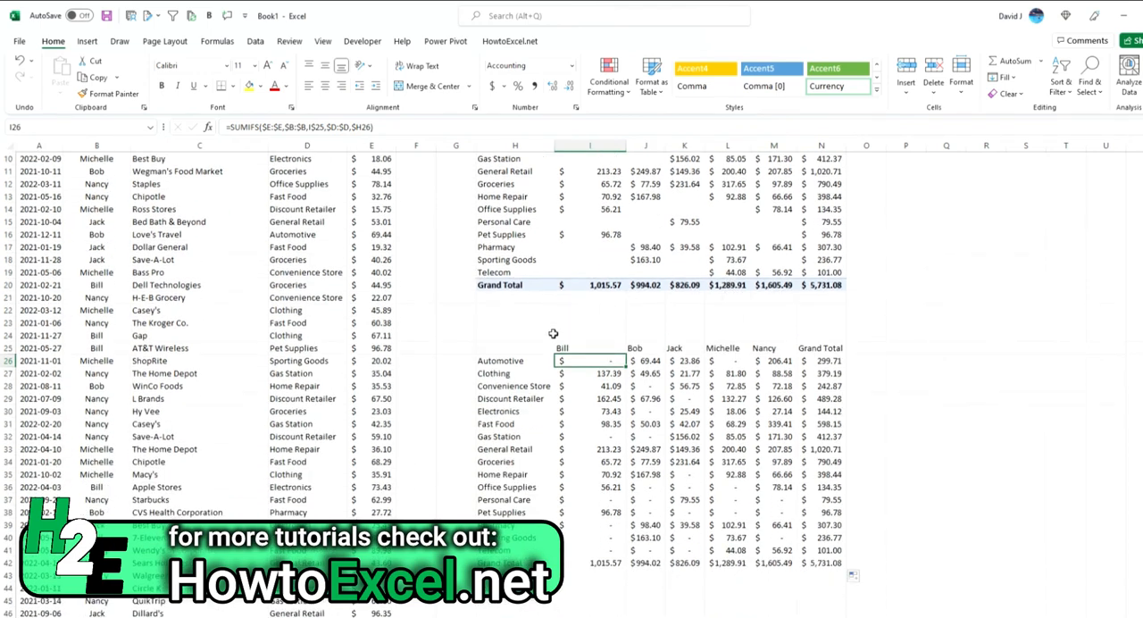
pyautogui.scroll(3, 553, 333)
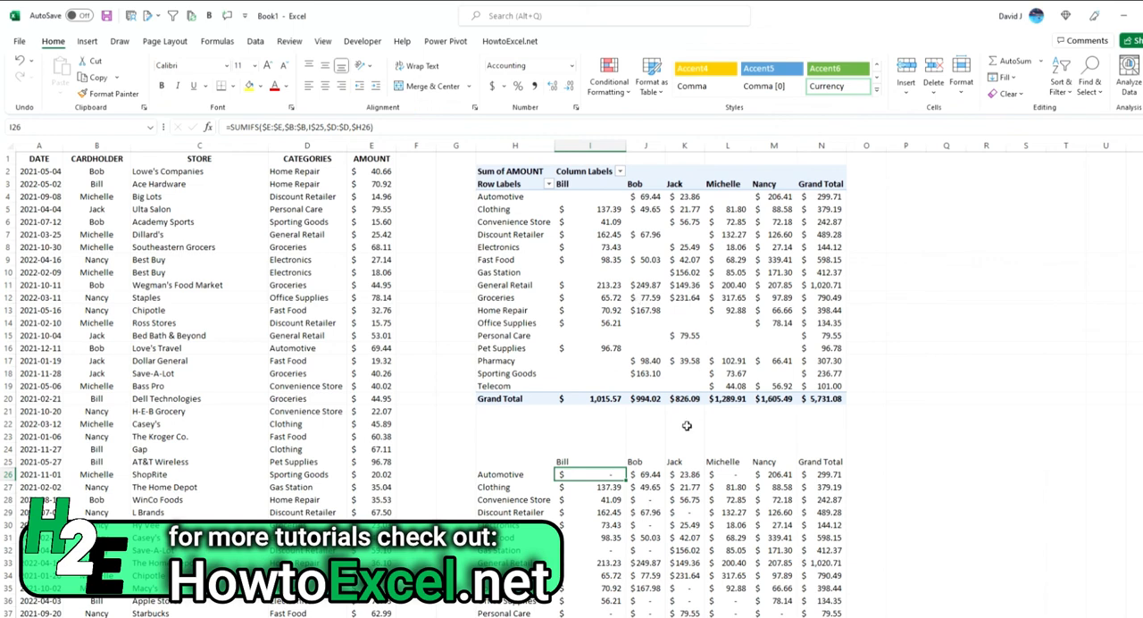
pyautogui.doubleClick(648, 476)
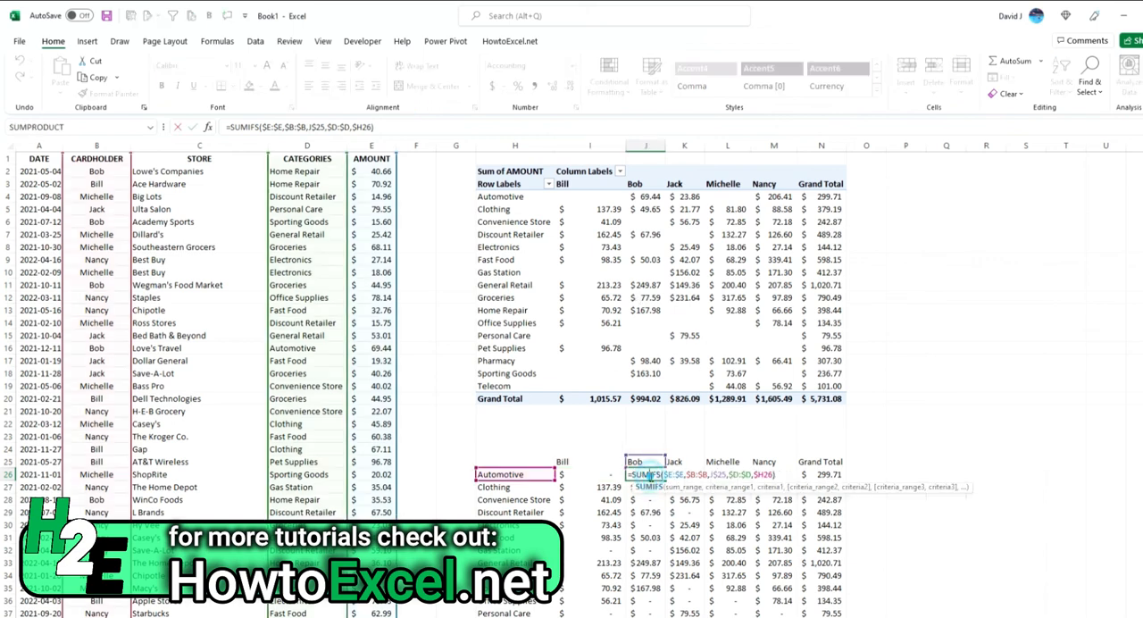
pyautogui.press('Escape')
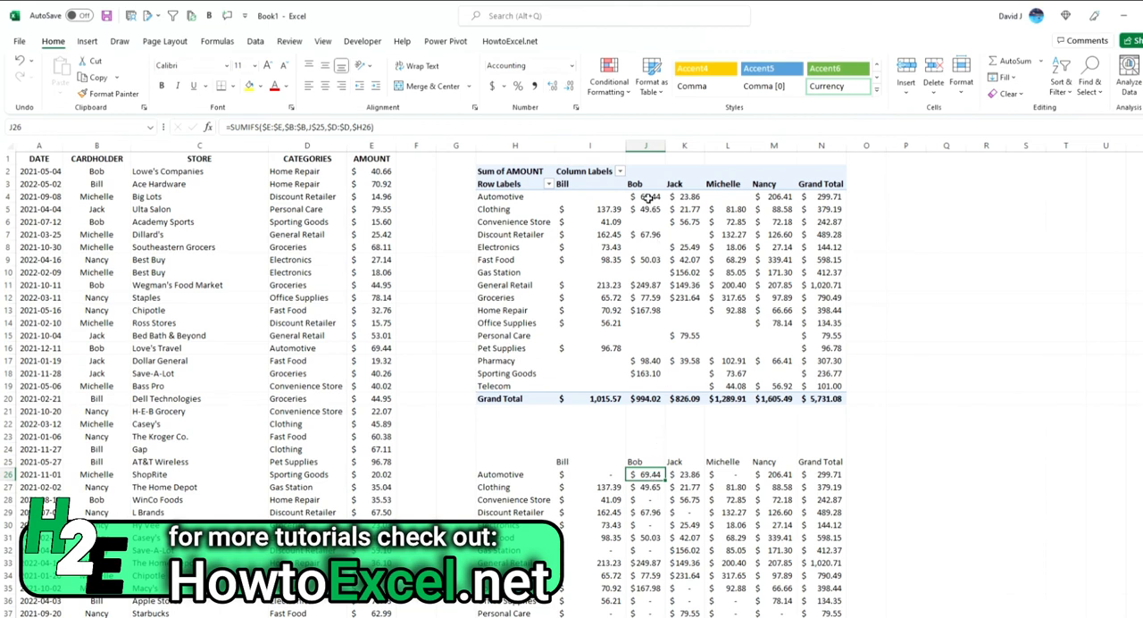
# Step: Drill into the records behind the PivotTable's Automotive amount in J4, and delete the resulting detail sheet
pyautogui.moveTo(651, 197)
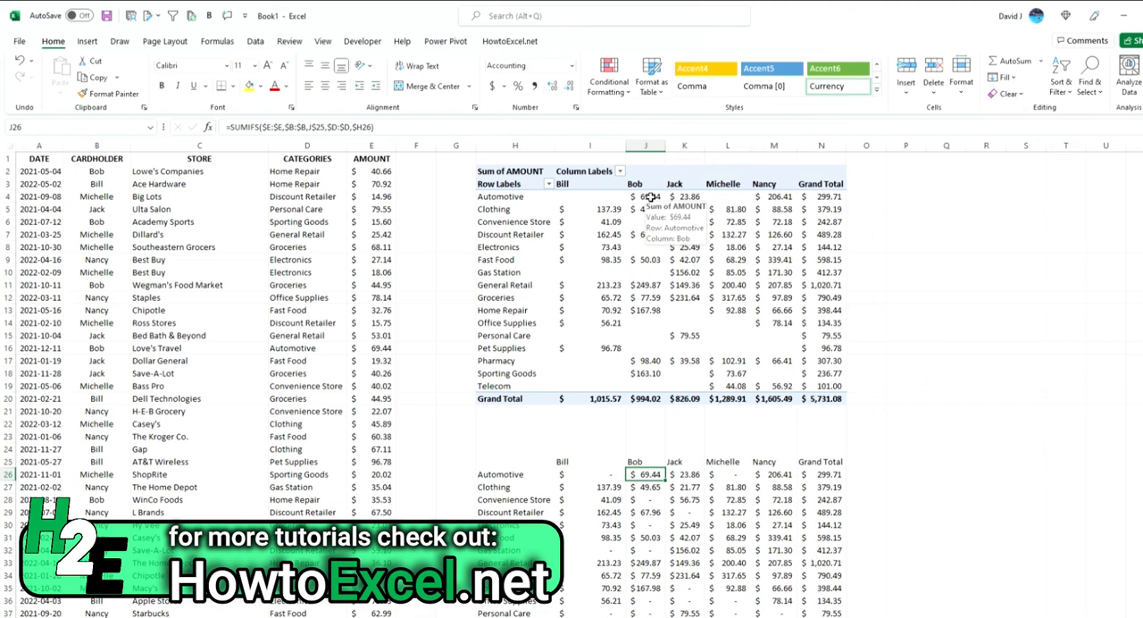
pyautogui.doubleClick(651, 198)
pyautogui.rightClick(119, 615)
pyautogui.click(154, 466)
pyautogui.click(575, 370)
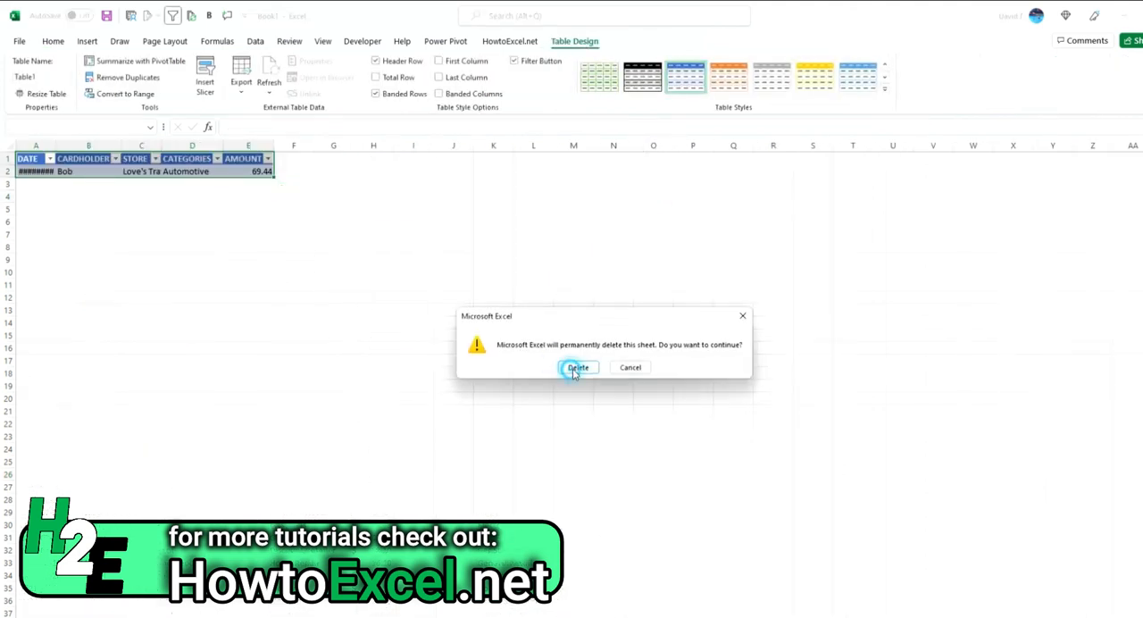